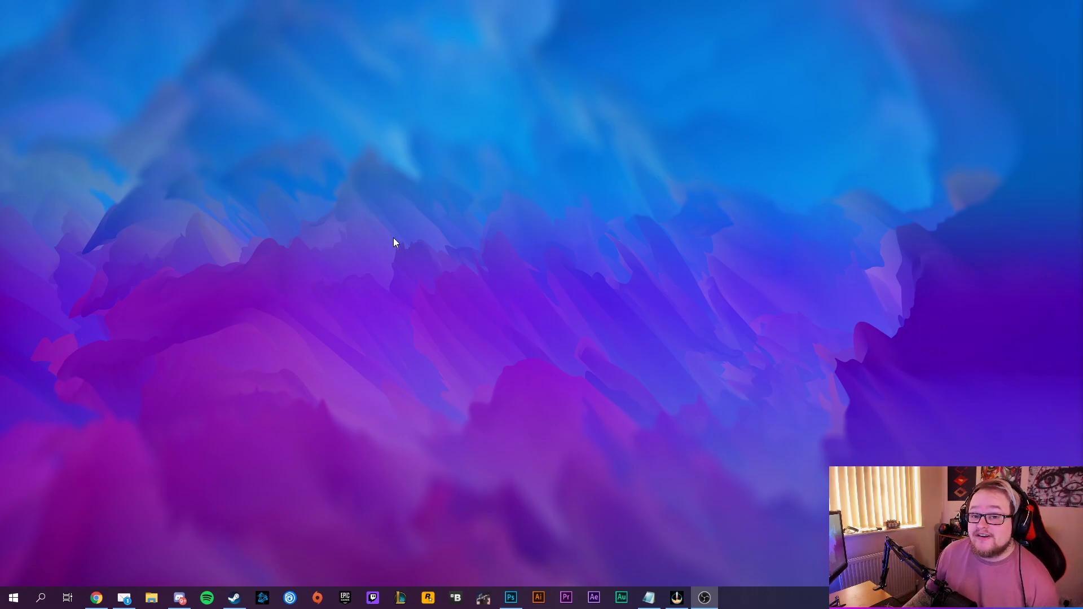
Search Thunderstore for 'r2modman' and download its package as a zip (Manual Download).
{"action": "left_click", "coordinate": [96, 597]}
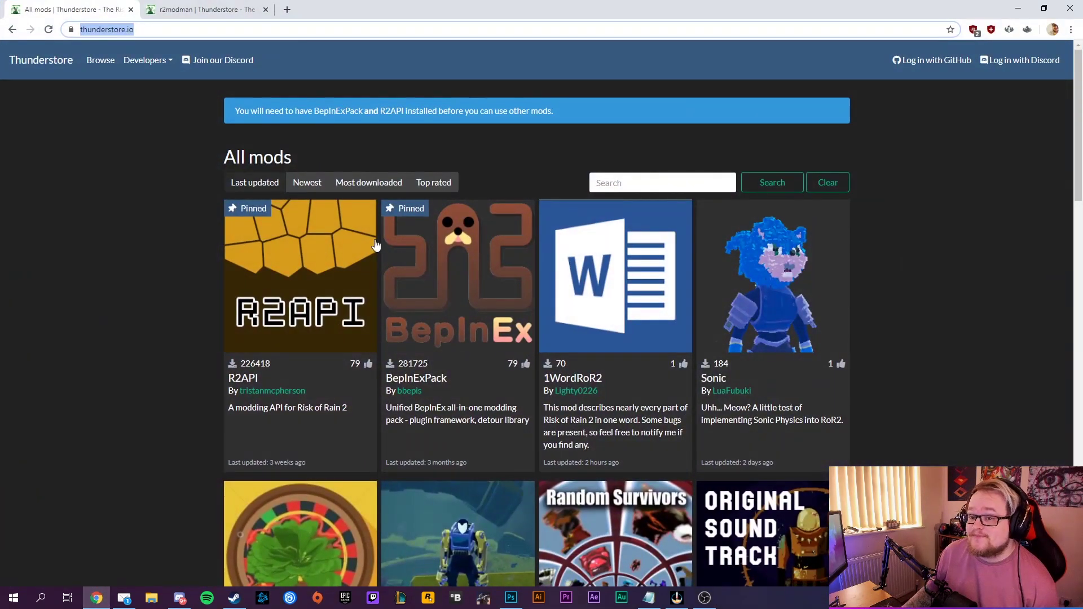
{"action": "left_click", "coordinate": [146, 27]}
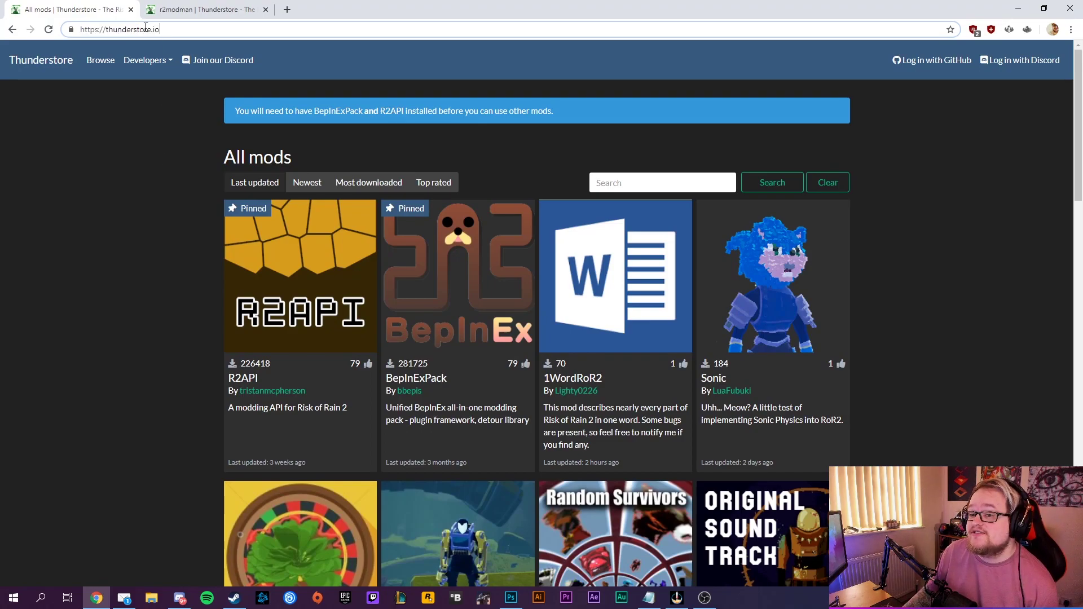
{"action": "left_click_drag", "start_coordinate": [174, 27], "coordinate": [79, 33]}
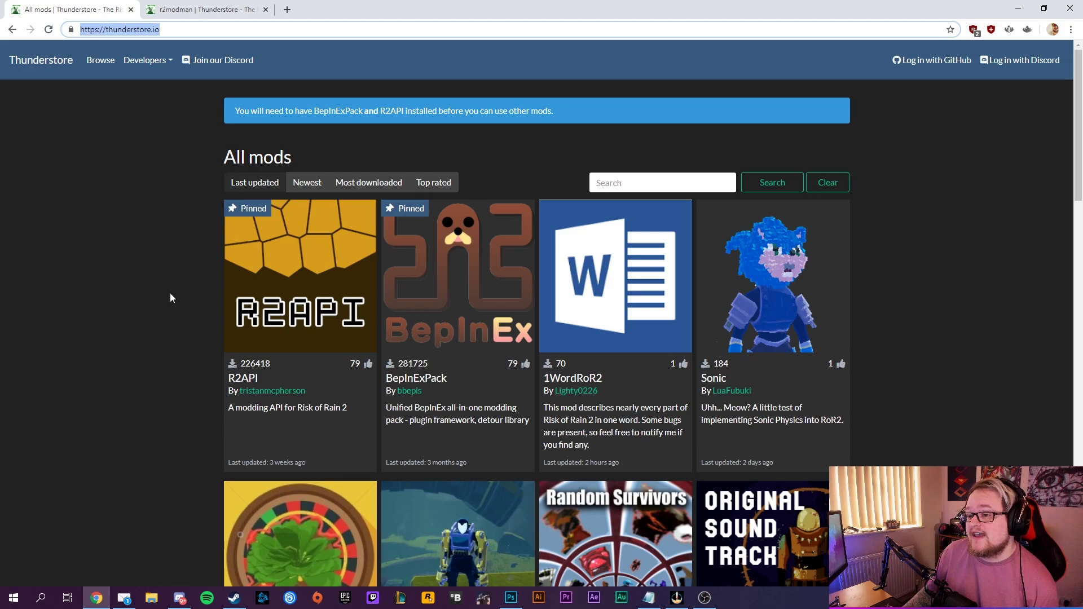
{"action": "left_click", "coordinate": [659, 179]}
{"action": "type", "text": "r2"}
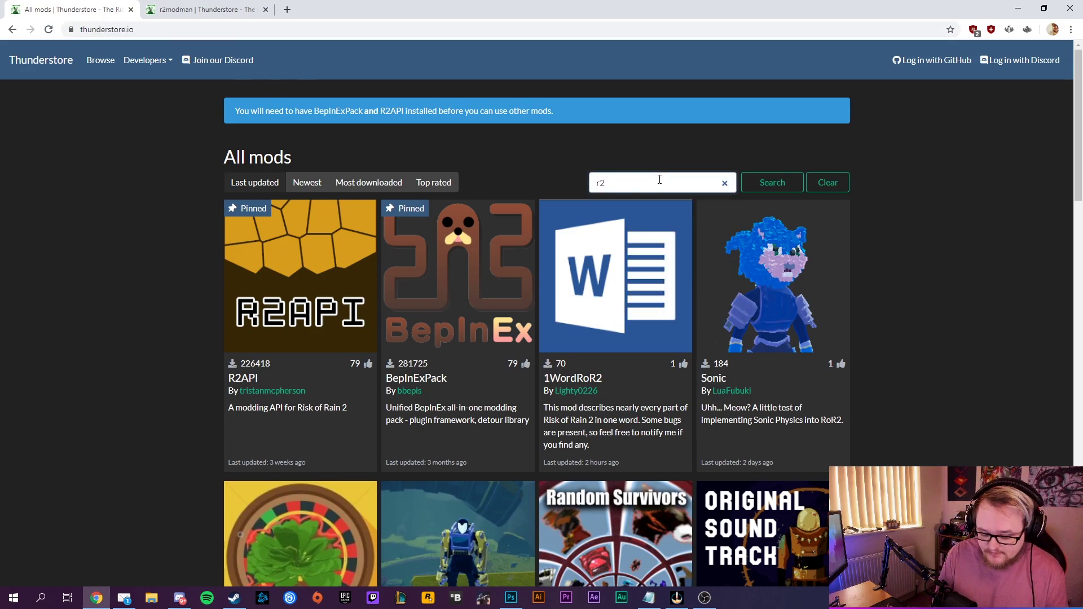
{"action": "type", "text": "modman"}
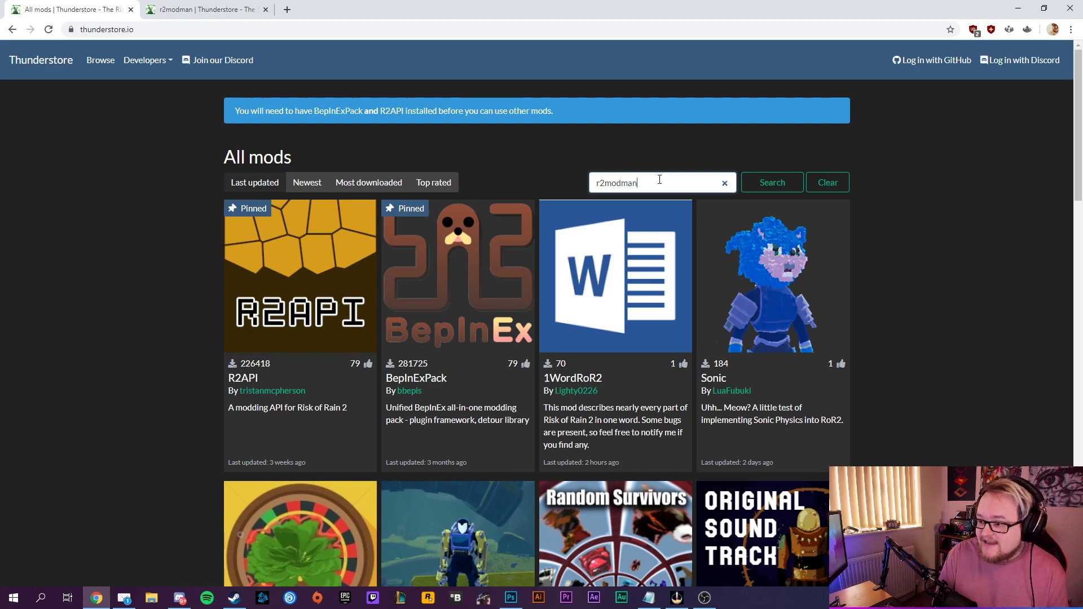
{"action": "key", "text": "Return"}
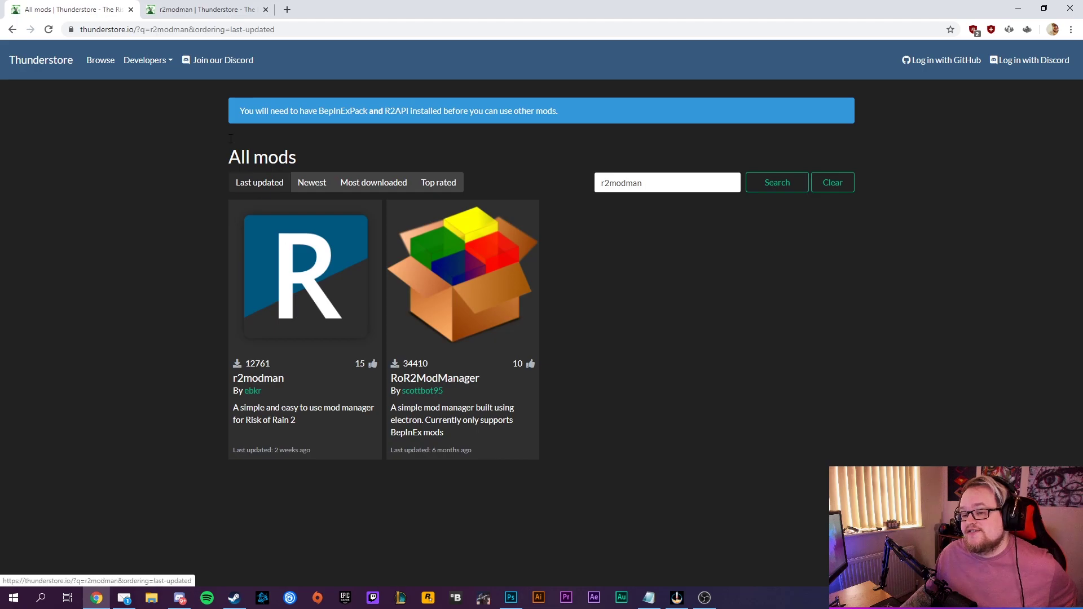
{"action": "left_click", "coordinate": [208, 15]}
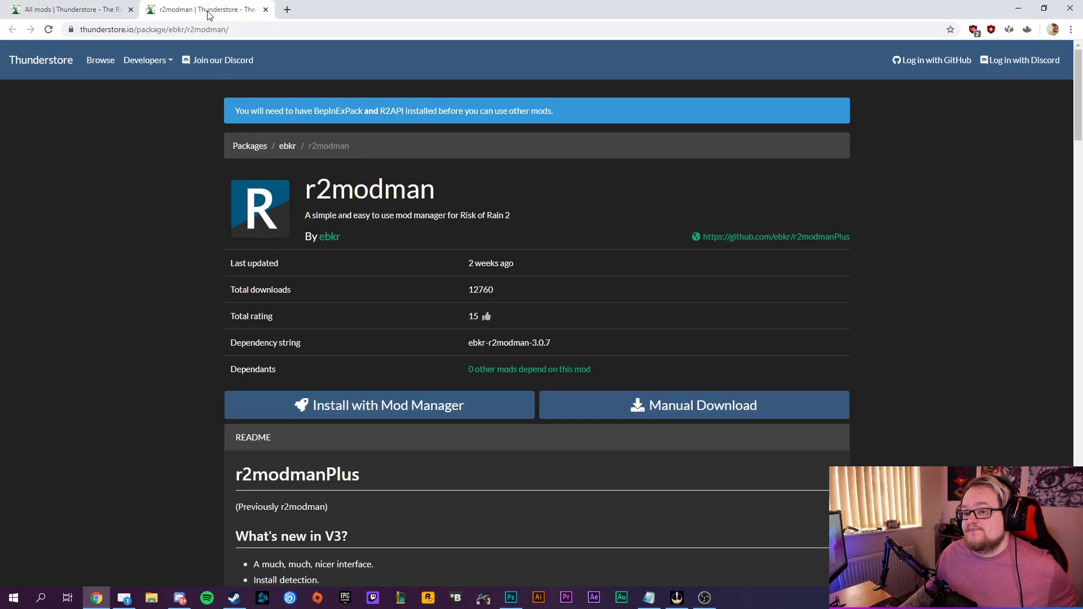
{"action": "left_click", "coordinate": [728, 412]}
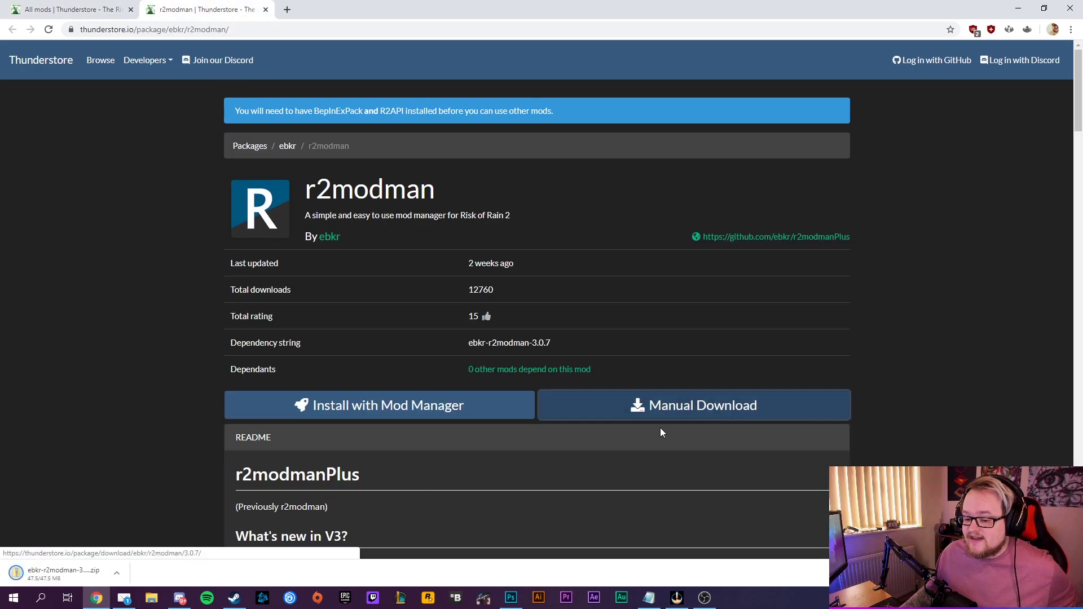
Open the Downloads folder in File Explorer and look inside the downloaded r2modman zip.
{"action": "left_click", "coordinate": [151, 597]}
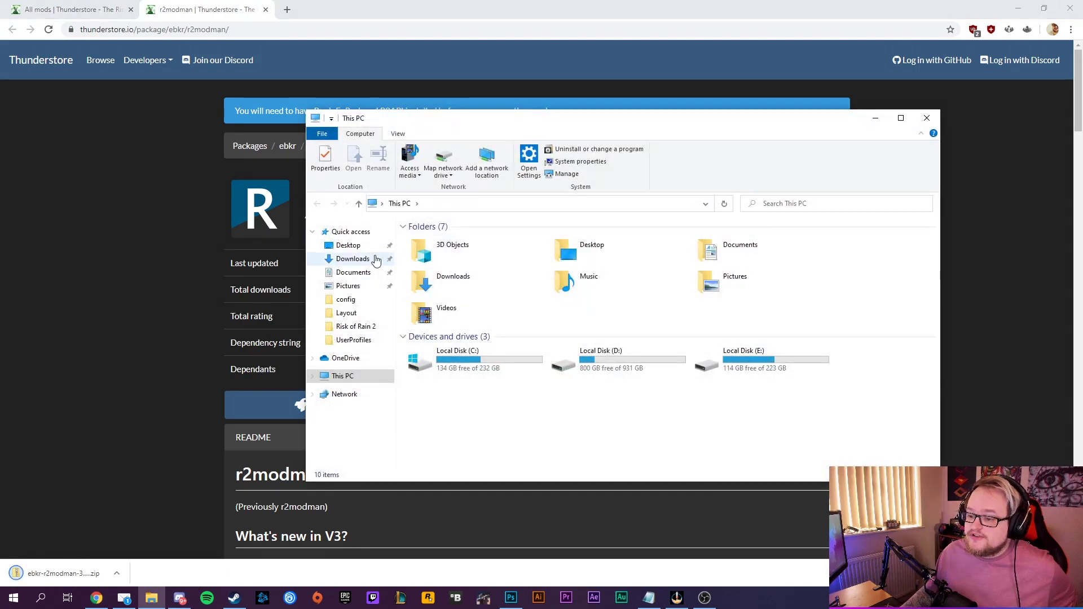
{"action": "left_click", "coordinate": [353, 259]}
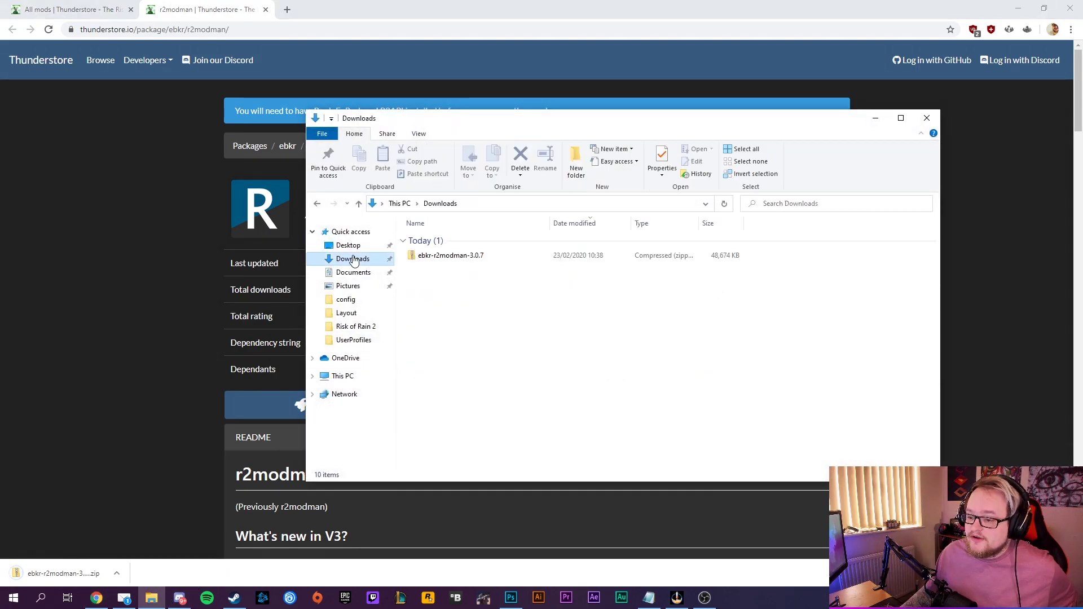
{"action": "left_click", "coordinate": [1018, 8]}
{"action": "double_click", "coordinate": [448, 257]}
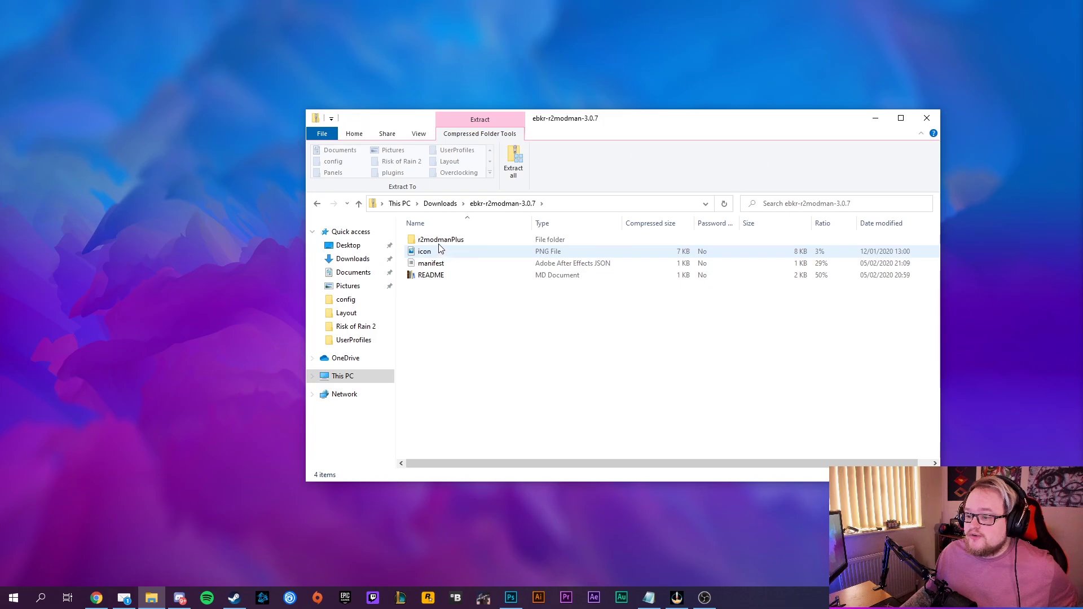
{"action": "left_click", "coordinate": [440, 203]}
Extract the zip with WinRAR to its own folder and open ebkr-r2modman-3.0.7 > r2modmanPlus.
{"action": "right_click", "coordinate": [431, 258]}
{"action": "mouse_move", "coordinate": [465, 332]}
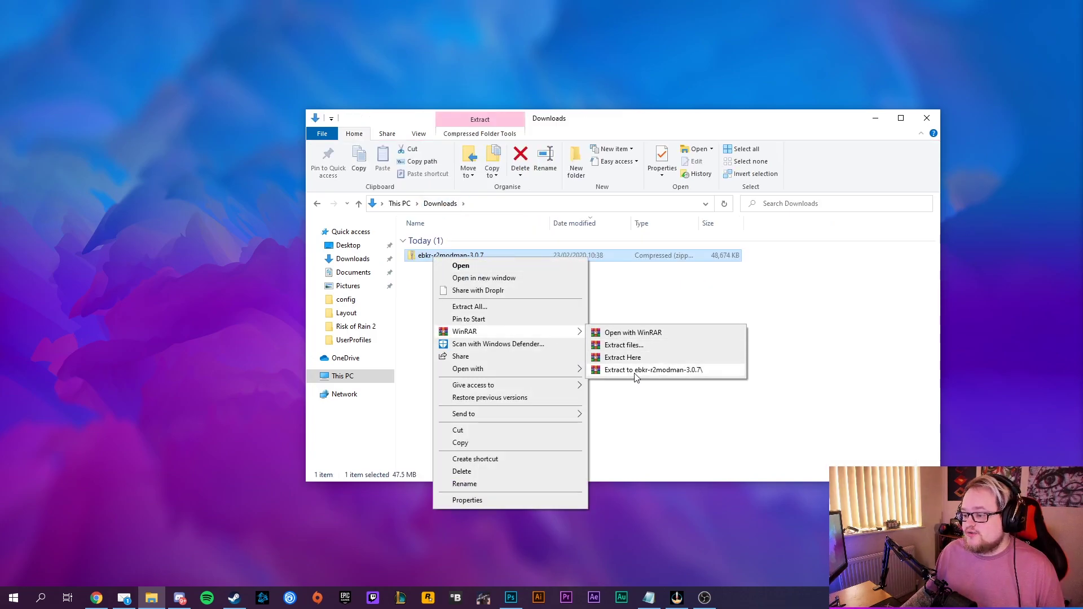
{"action": "left_click", "coordinate": [636, 371]}
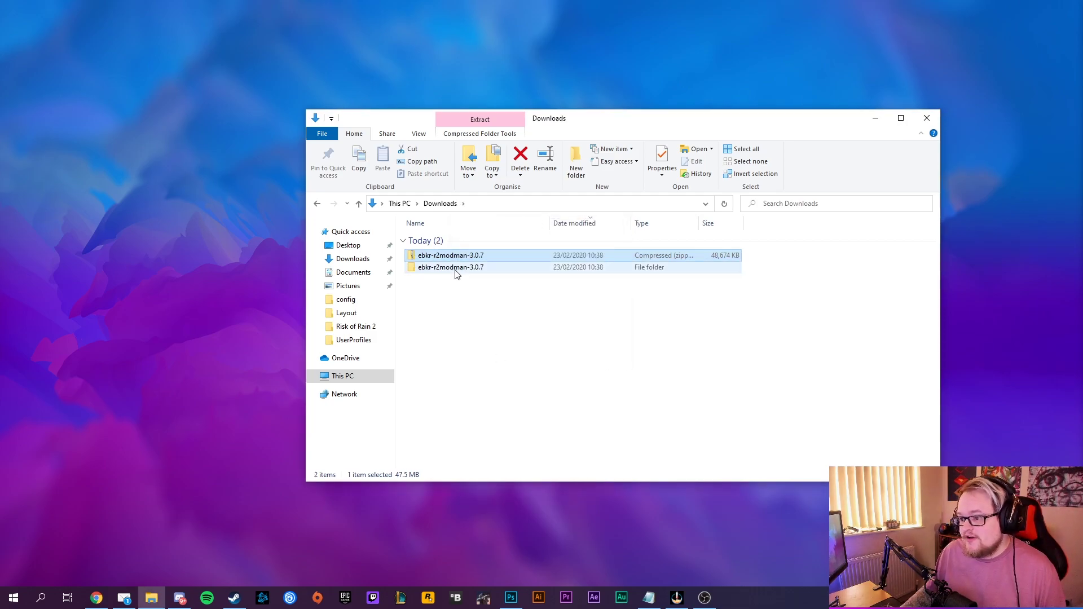
{"action": "double_click", "coordinate": [455, 272]}
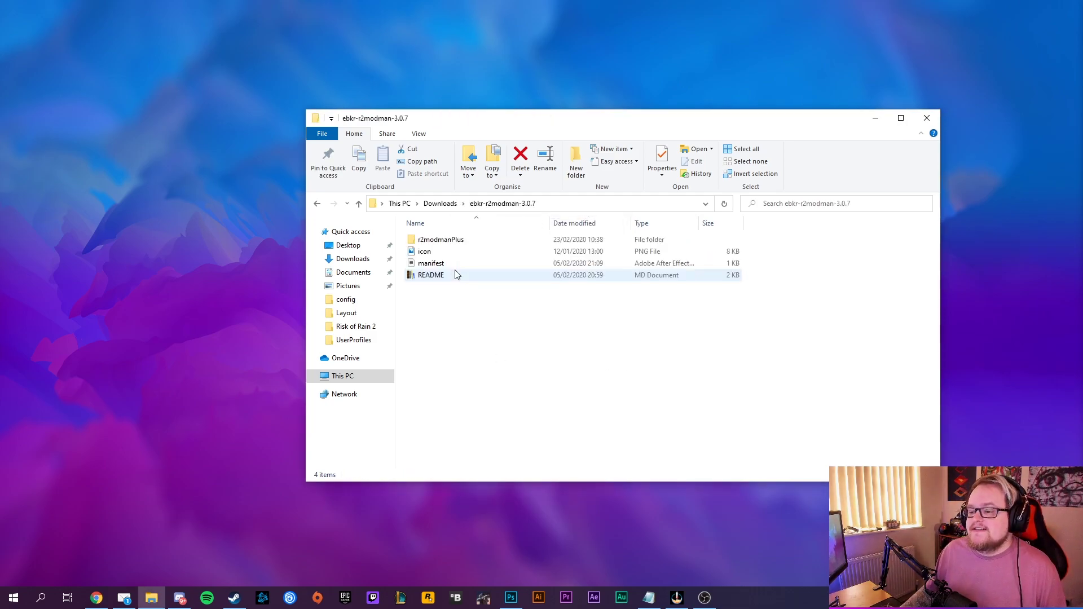
{"action": "double_click", "coordinate": [437, 242]}
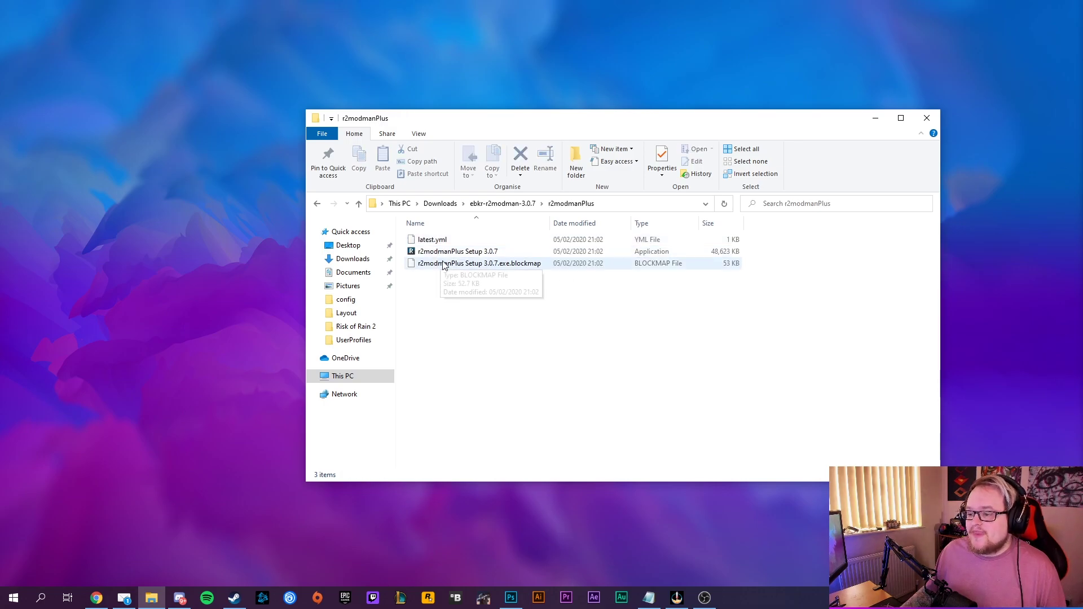
Install r2modmanPlus Setup 3.0.7 with default scope and folder, then run it.
{"action": "double_click", "coordinate": [453, 252]}
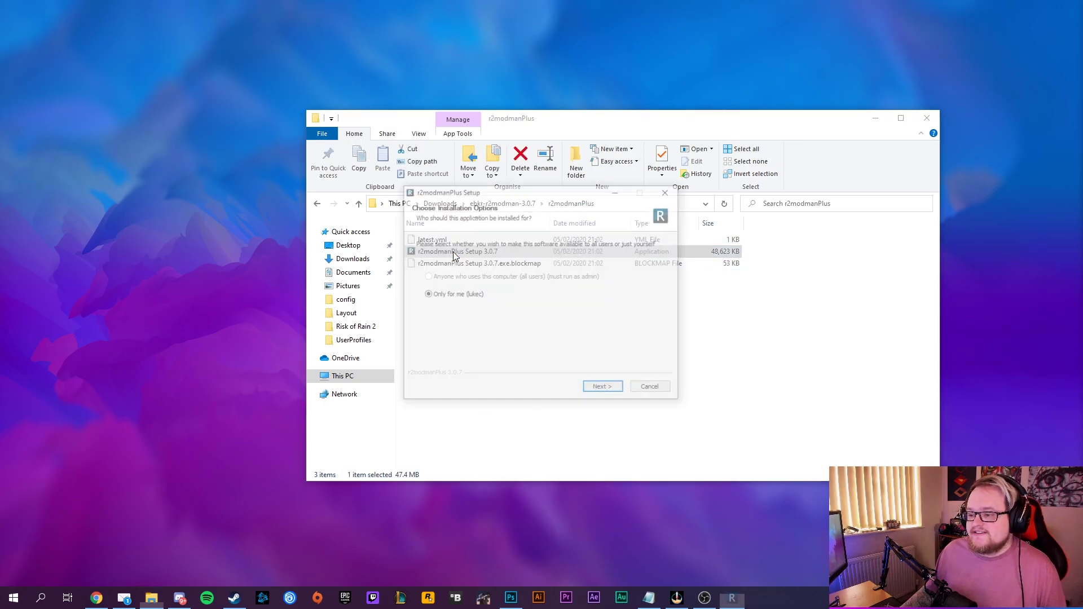
{"action": "left_click", "coordinate": [599, 390]}
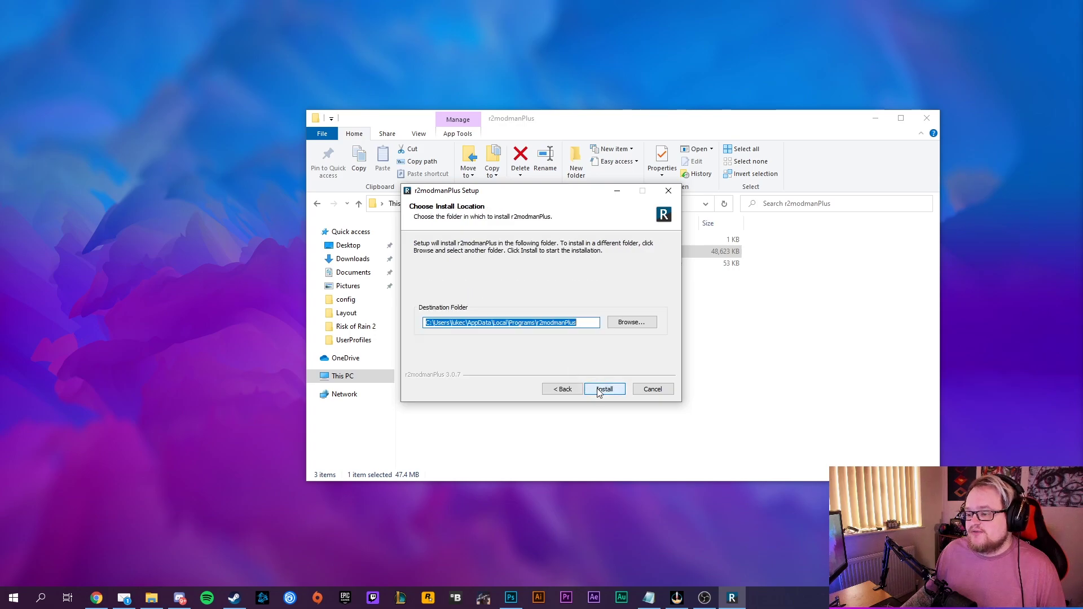
{"action": "left_click", "coordinate": [605, 390]}
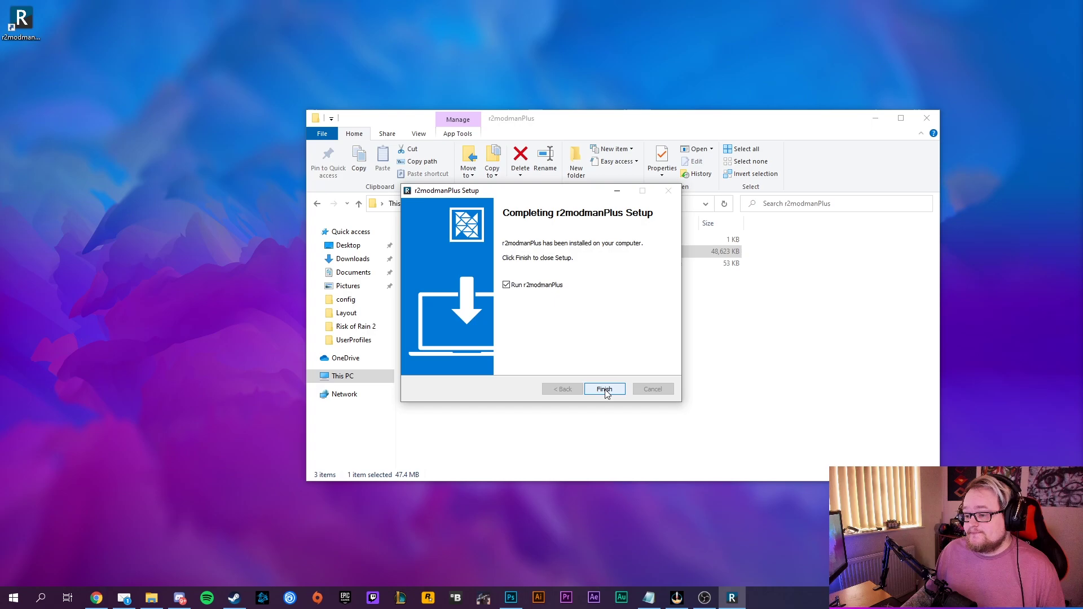
{"action": "left_click", "coordinate": [604, 389]}
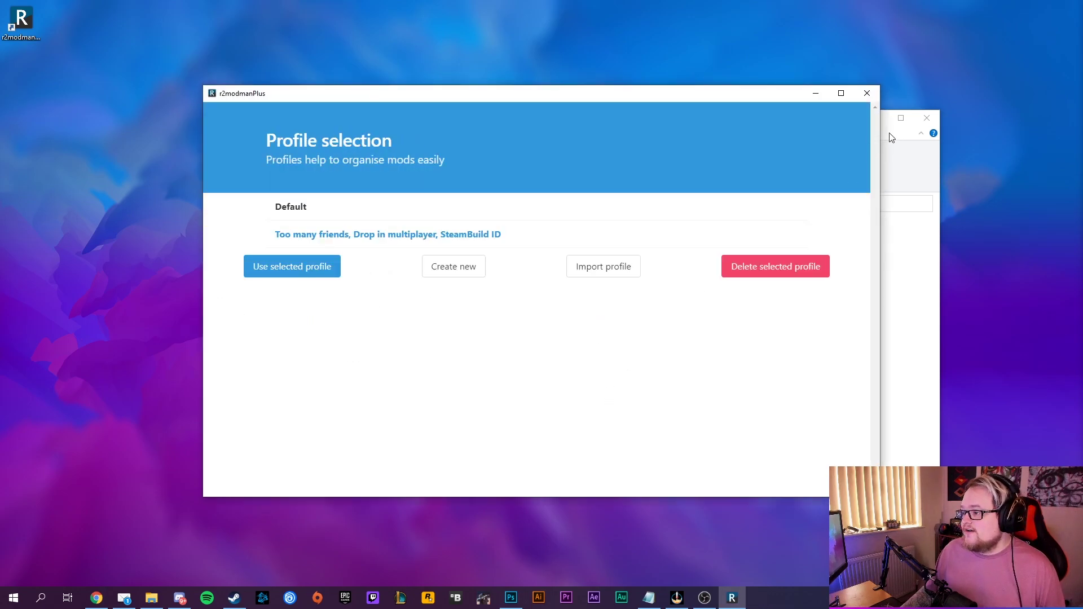
Minimize the leftover File Explorer window and return to the Thunderstore r2modman page.
{"action": "left_click", "coordinate": [891, 138]}
{"action": "left_click", "coordinate": [875, 117]}
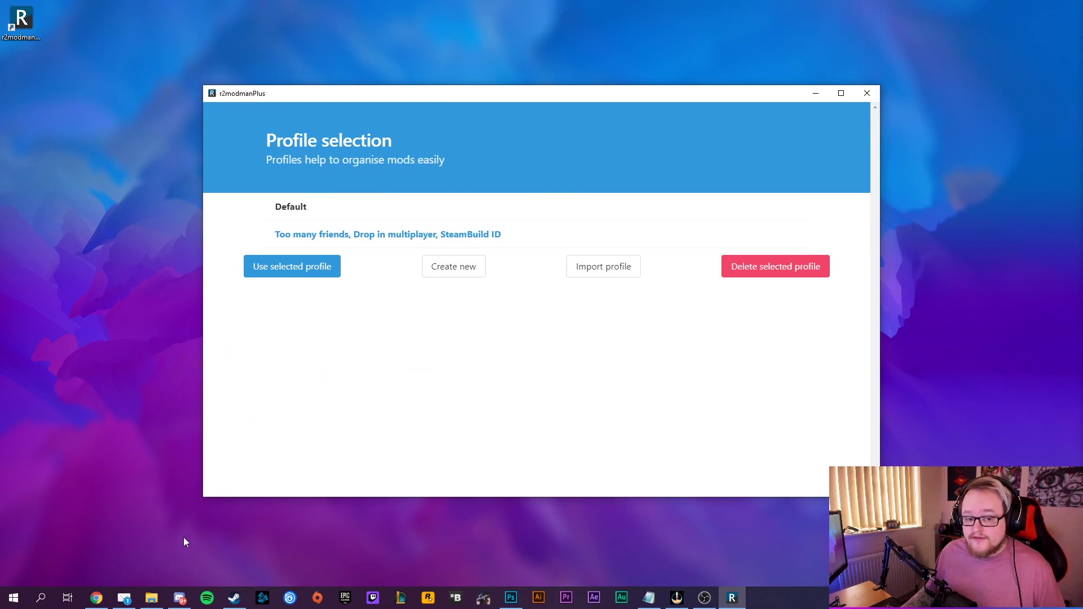
{"action": "left_click", "coordinate": [97, 599]}
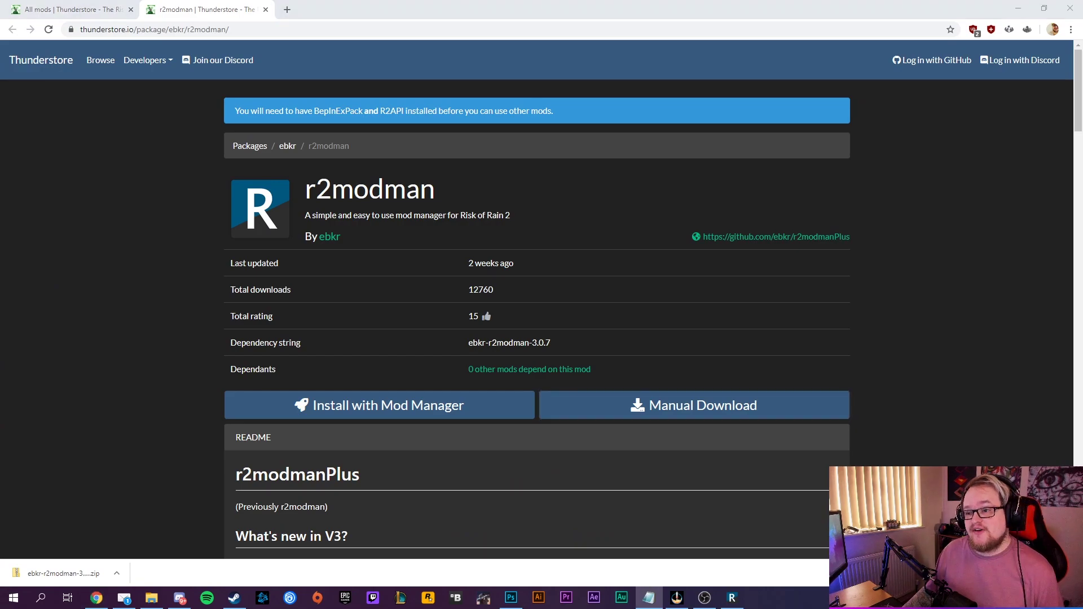
Load the pasted mega.nz link in a new tab, download the shared profile, and minimize Chrome.
{"action": "left_click", "coordinate": [291, 14]}
{"action": "key", "text": "ctrl+v"}
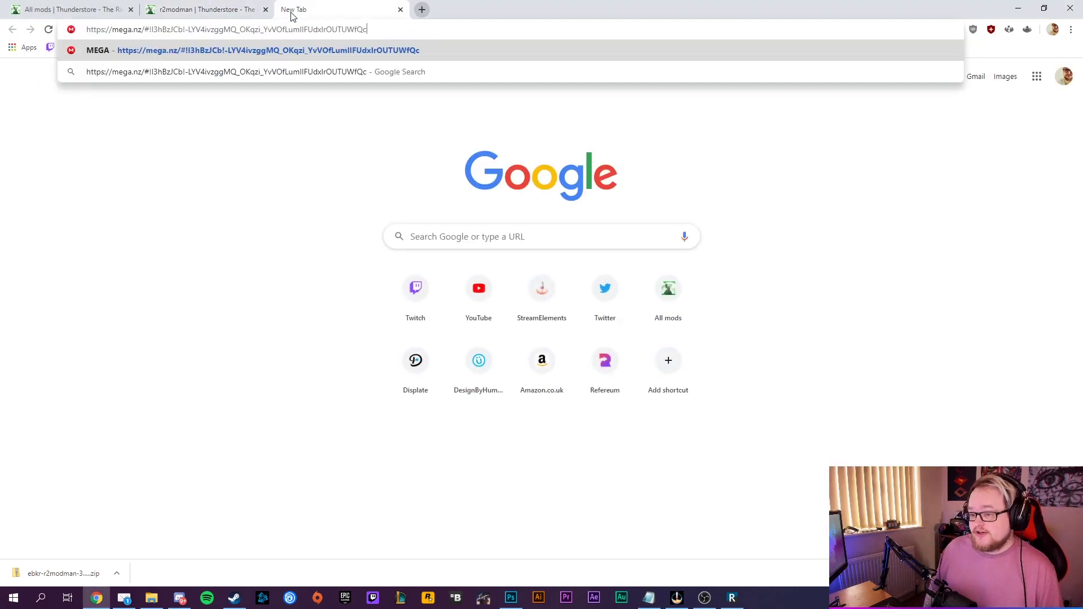
{"action": "key", "text": "Return"}
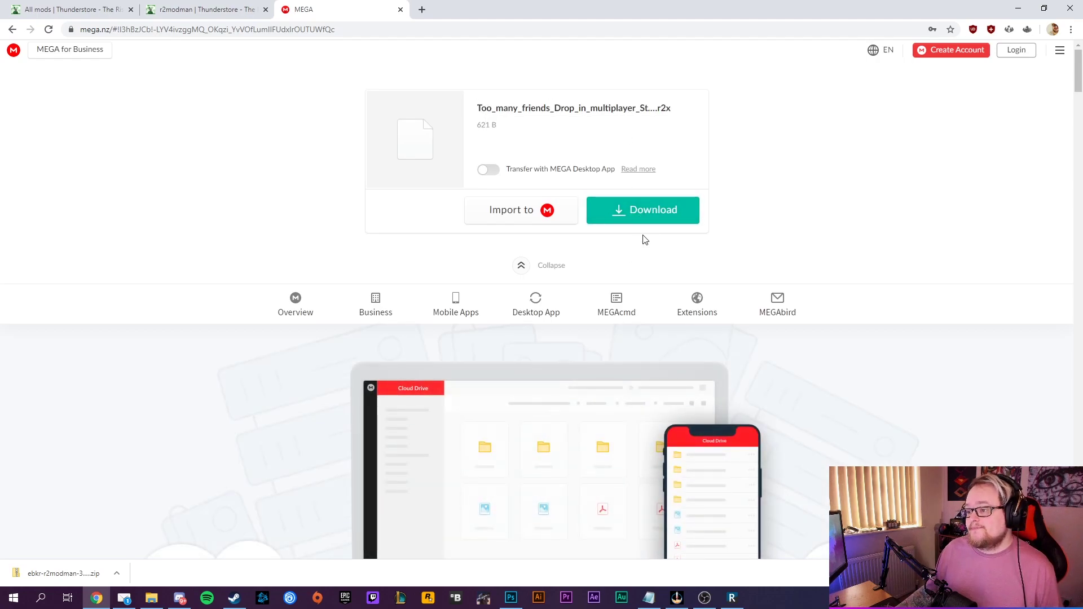
{"action": "left_click", "coordinate": [655, 223]}
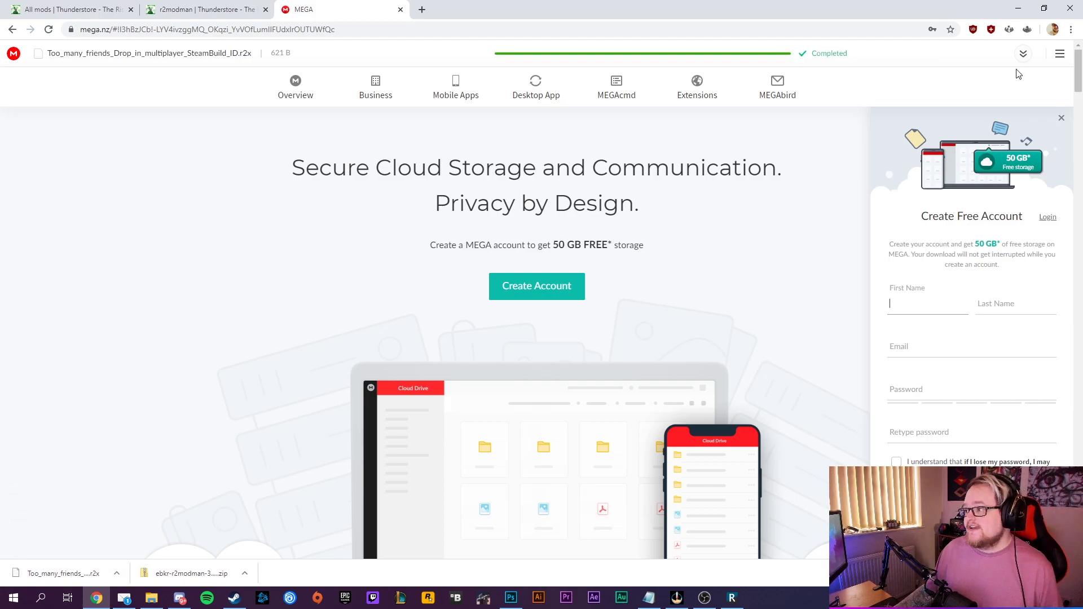
{"action": "left_click", "coordinate": [1018, 9]}
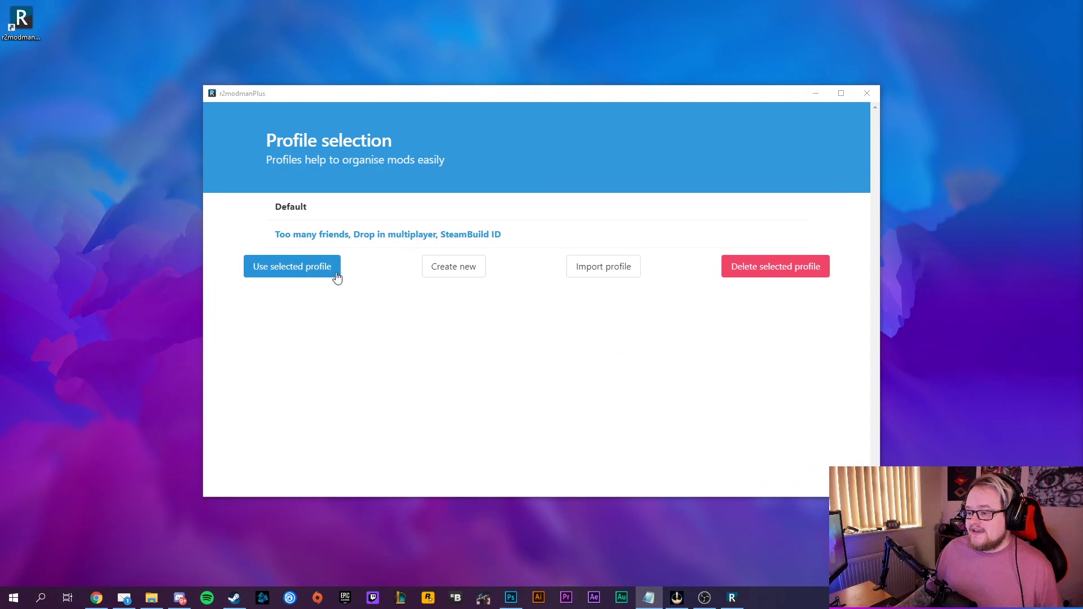
Import the downloaded .r2x multiplayer profile, create it despite the duplicate name, and select it.
{"action": "left_click", "coordinate": [603, 272]}
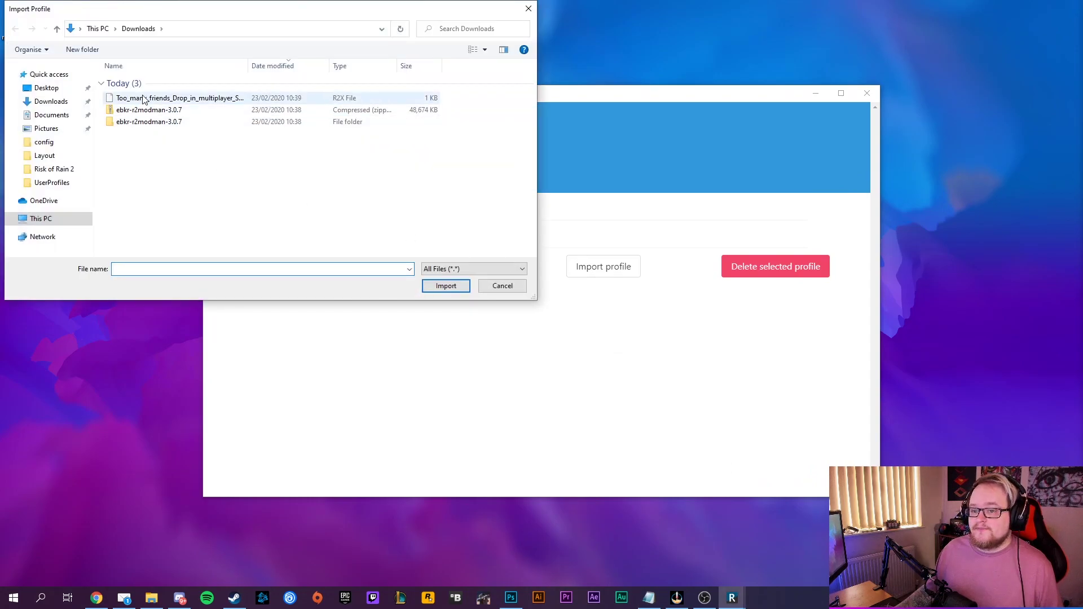
{"action": "left_click", "coordinate": [144, 100]}
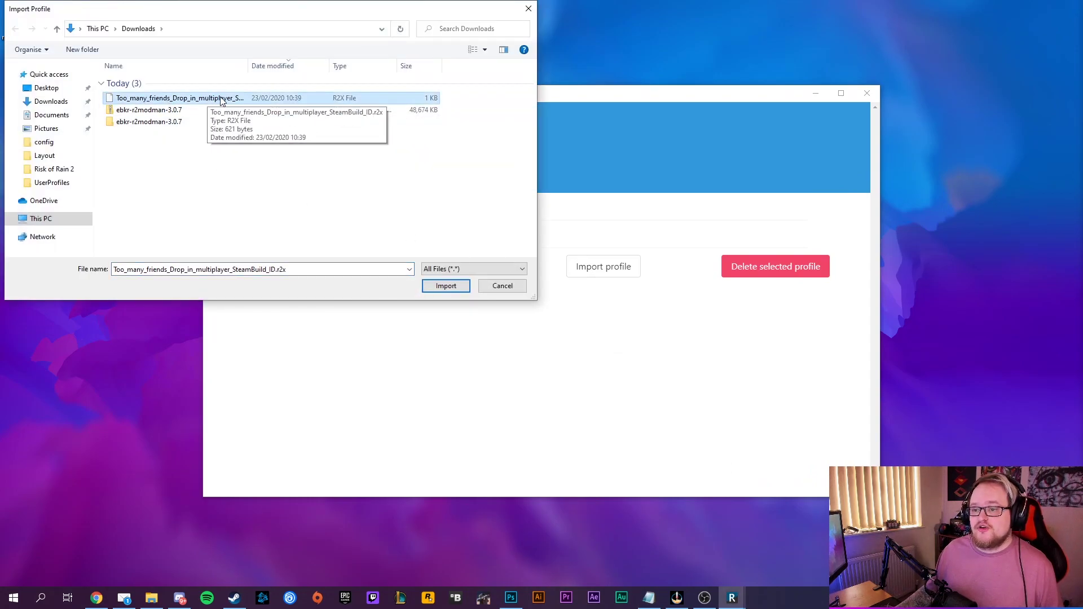
{"action": "left_click", "coordinate": [445, 286]}
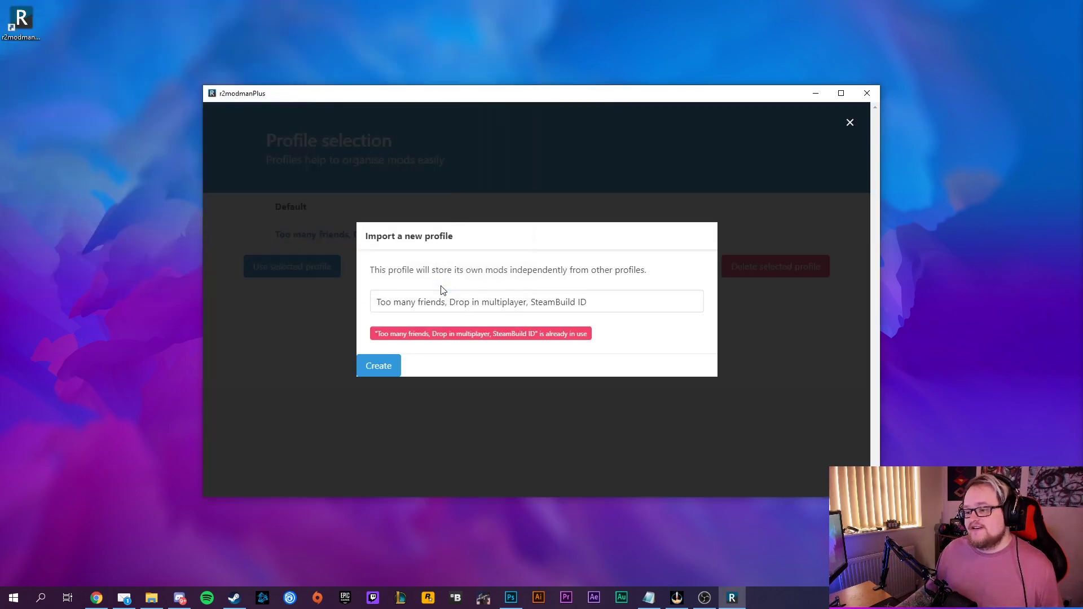
{"action": "left_click", "coordinate": [379, 366]}
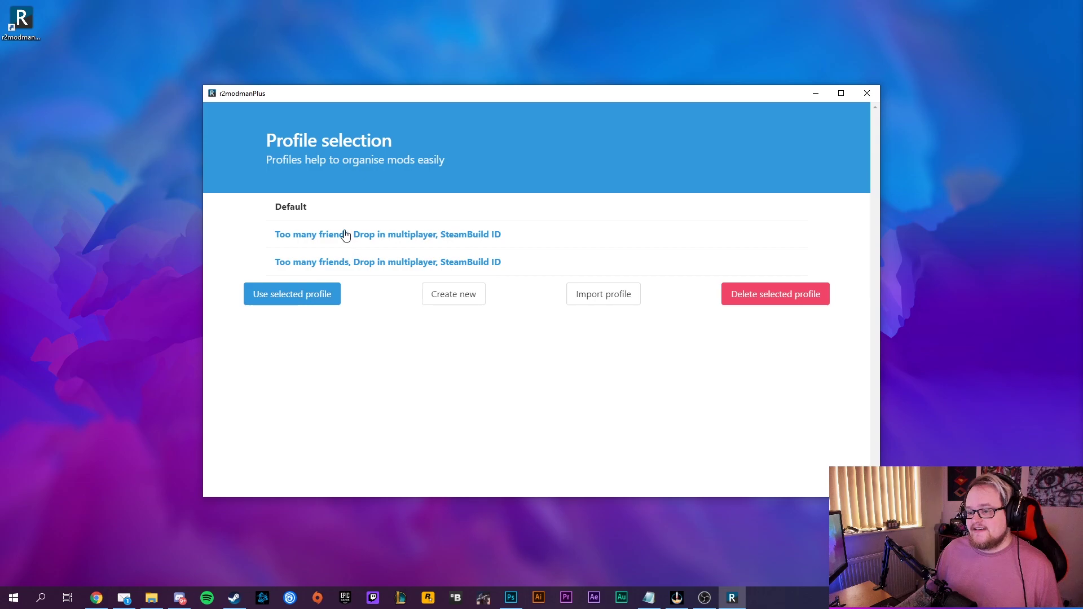
{"action": "left_click", "coordinate": [305, 301]}
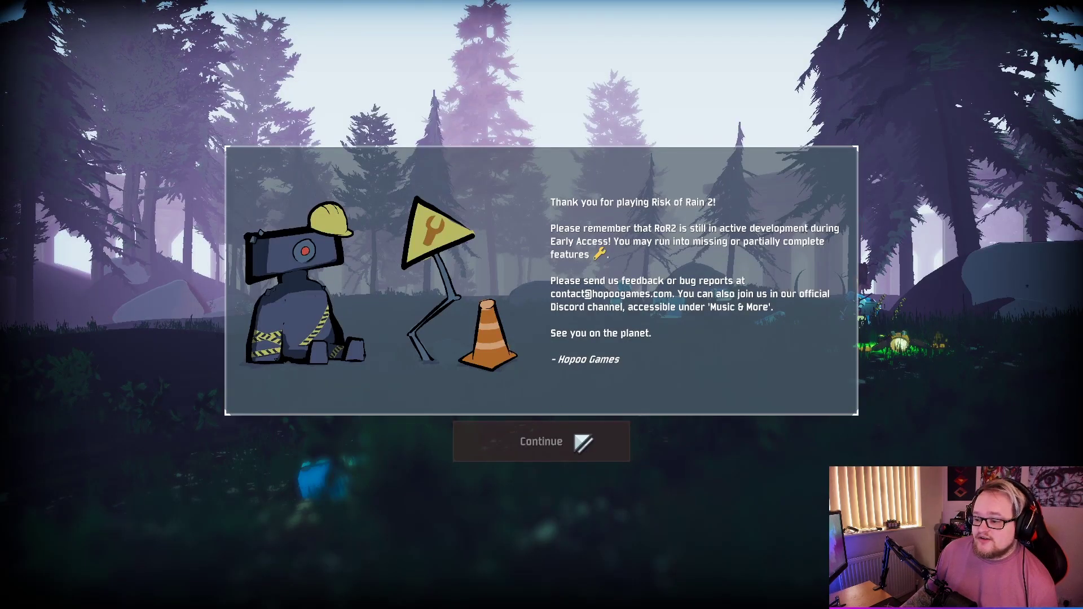
Dismiss the early access notice, view the Multiplayer lobby slots, then go Back to the main menu.
{"action": "left_click", "coordinate": [560, 443]}
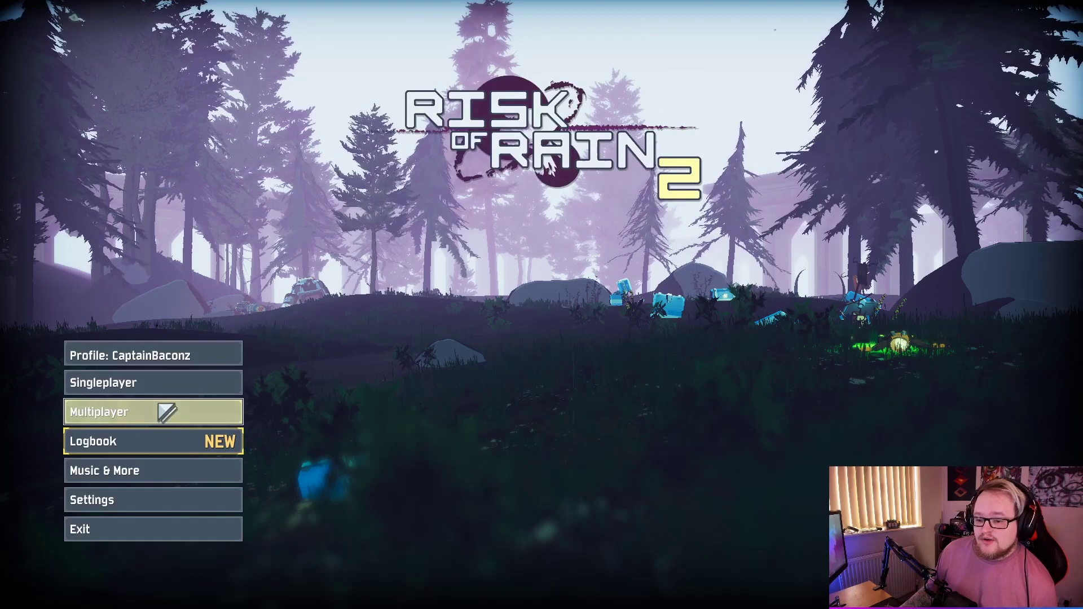
{"action": "left_click", "coordinate": [161, 405]}
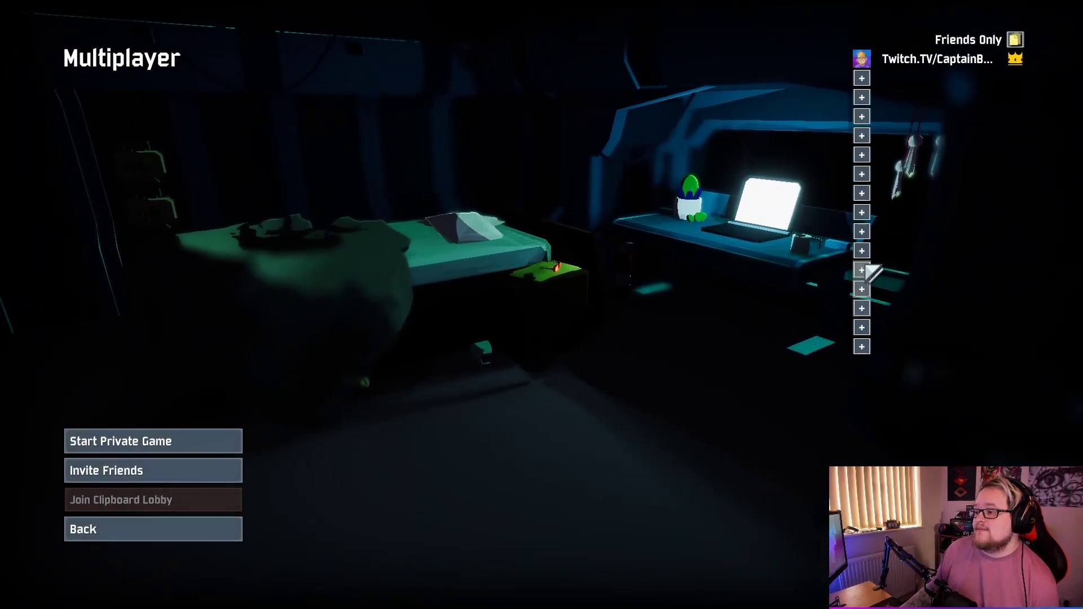
{"action": "left_click", "coordinate": [186, 536]}
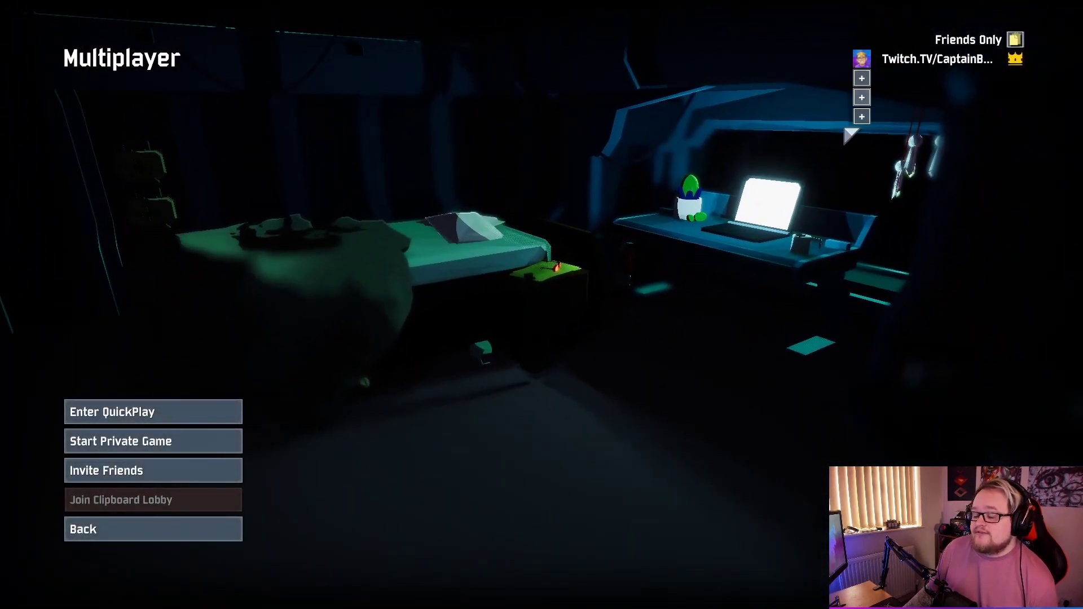
{"action": "left_click", "coordinate": [193, 541]}
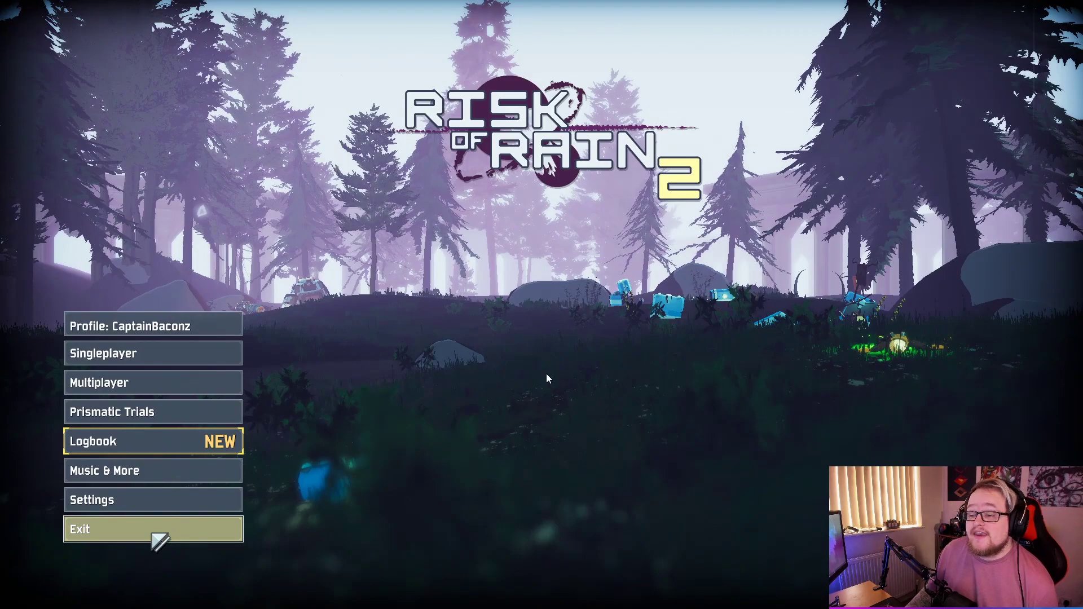
Exit Risk of Rain 2 from its main menu and minimize r2modmanPlus.
{"action": "left_click", "coordinate": [153, 536]}
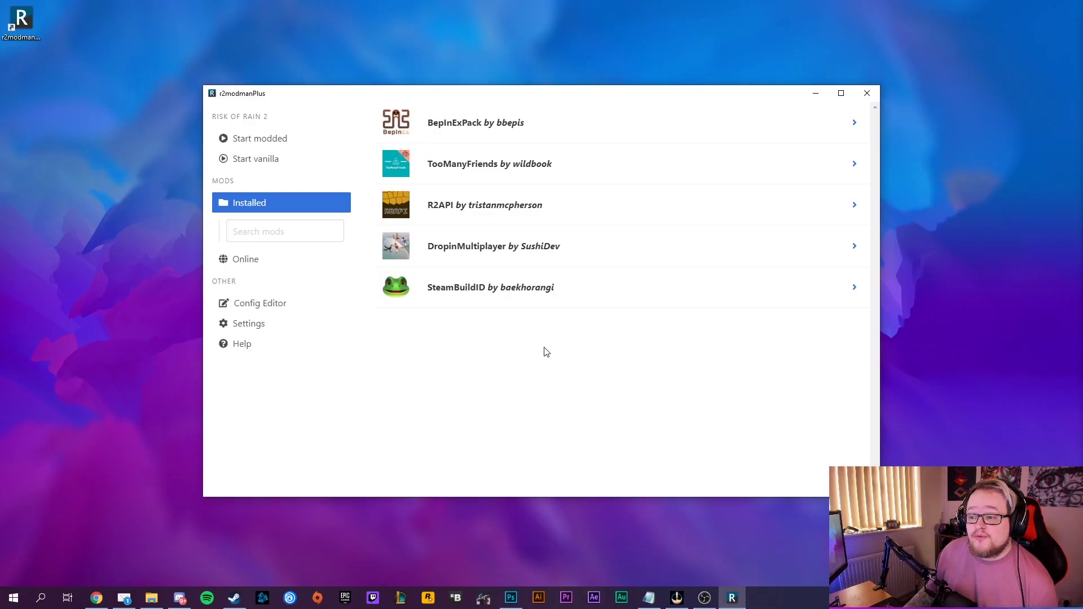
{"action": "left_click", "coordinate": [816, 94]}
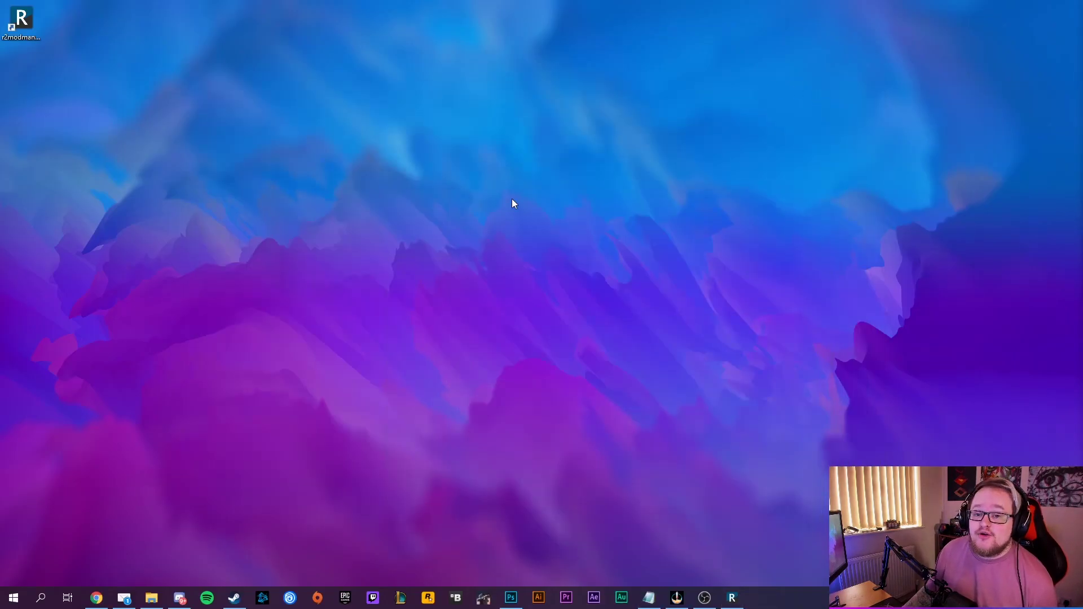